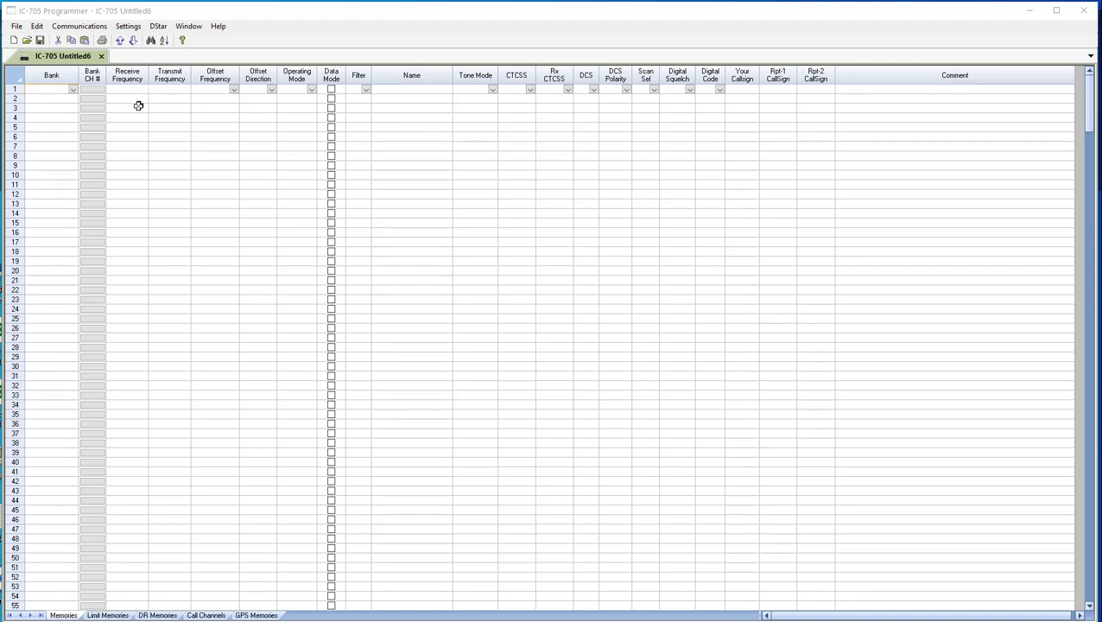
Run a RepeaterBook search around Los Ranchos De Albuquerque, NM, USA with a 75-mile radius and the preset band selection.
left_click(14, 27)
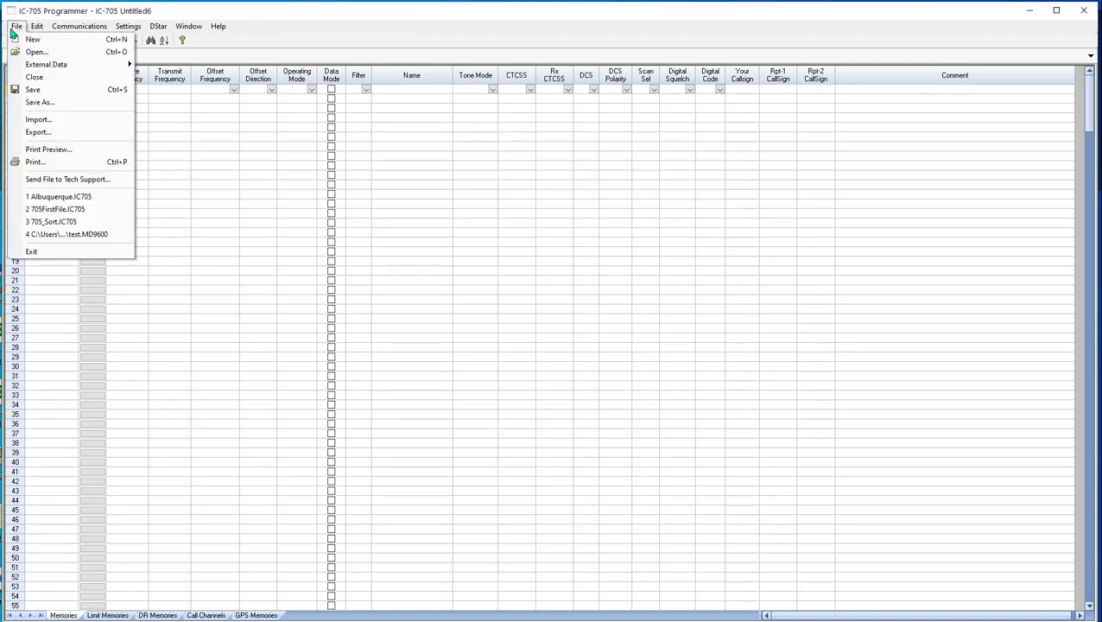
mouse_move(32, 67)
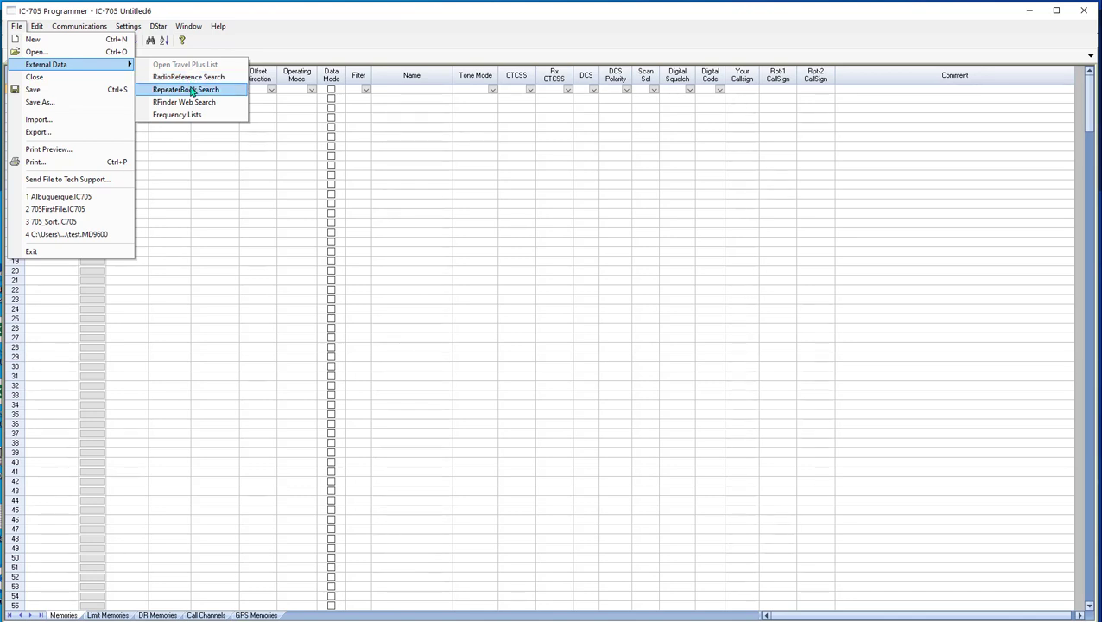
left_click(191, 90)
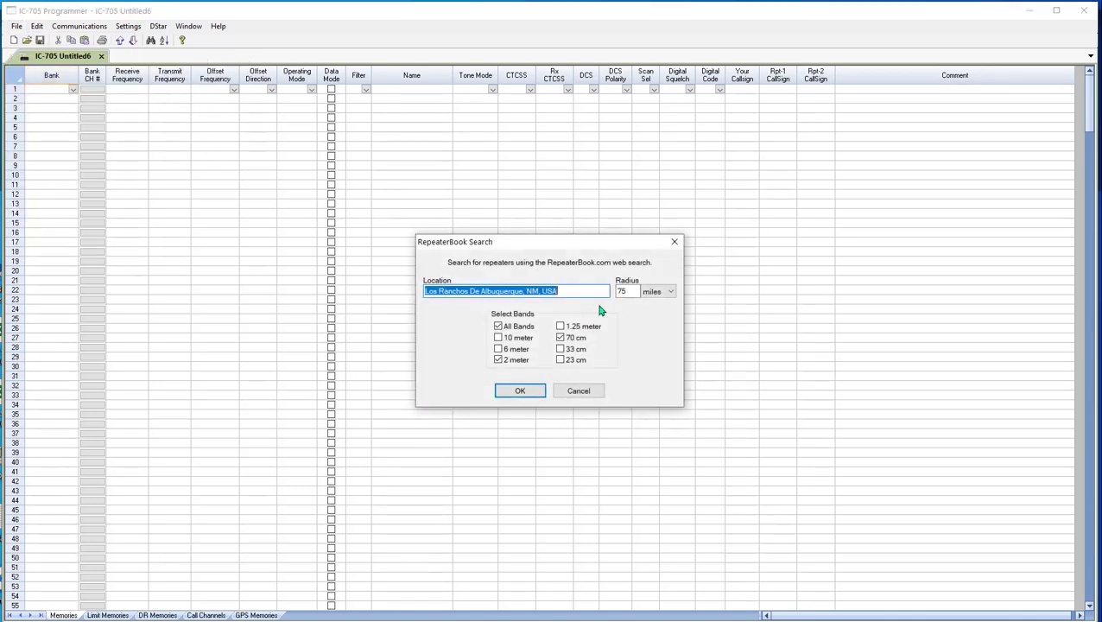
left_click(523, 393)
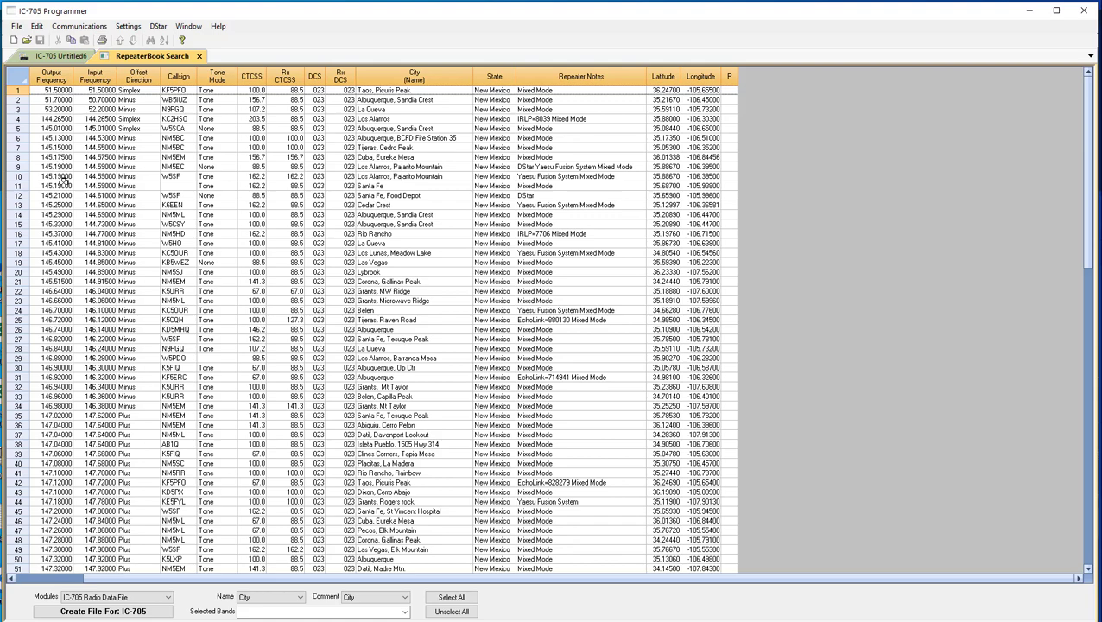
Filter the repeater results to exclude Yaesu Fusion System, P25, DMR, 920MHz and 1.2 GHz.
scroll(63, 470, "down", 4)
scroll(62, 470, "down", 5)
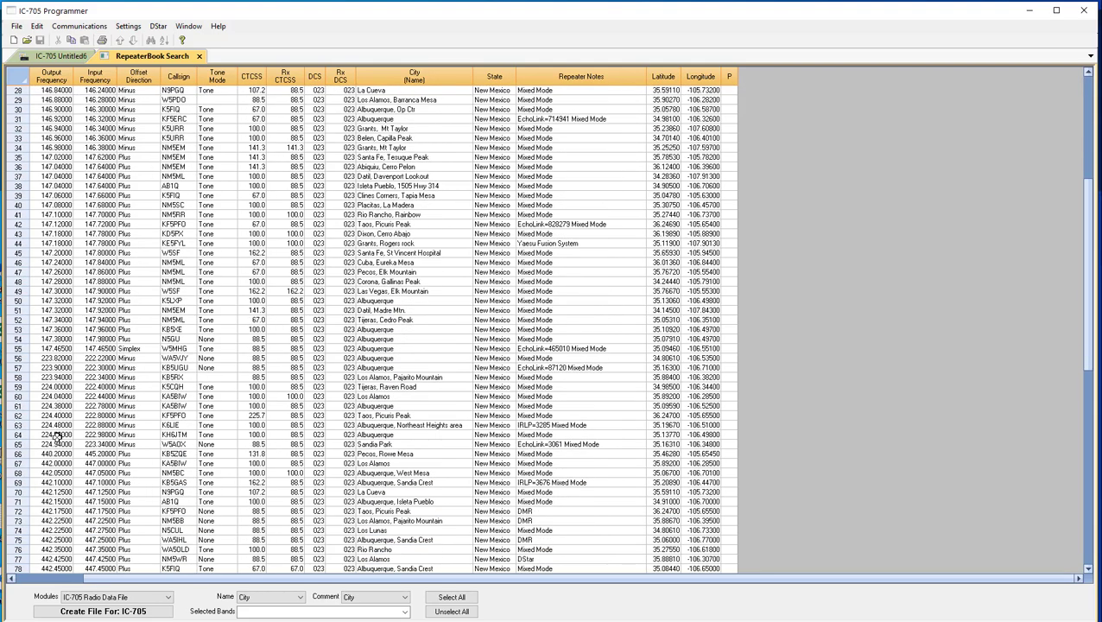
scroll(61, 458, "down", 10)
scroll(65, 466, "down", 7)
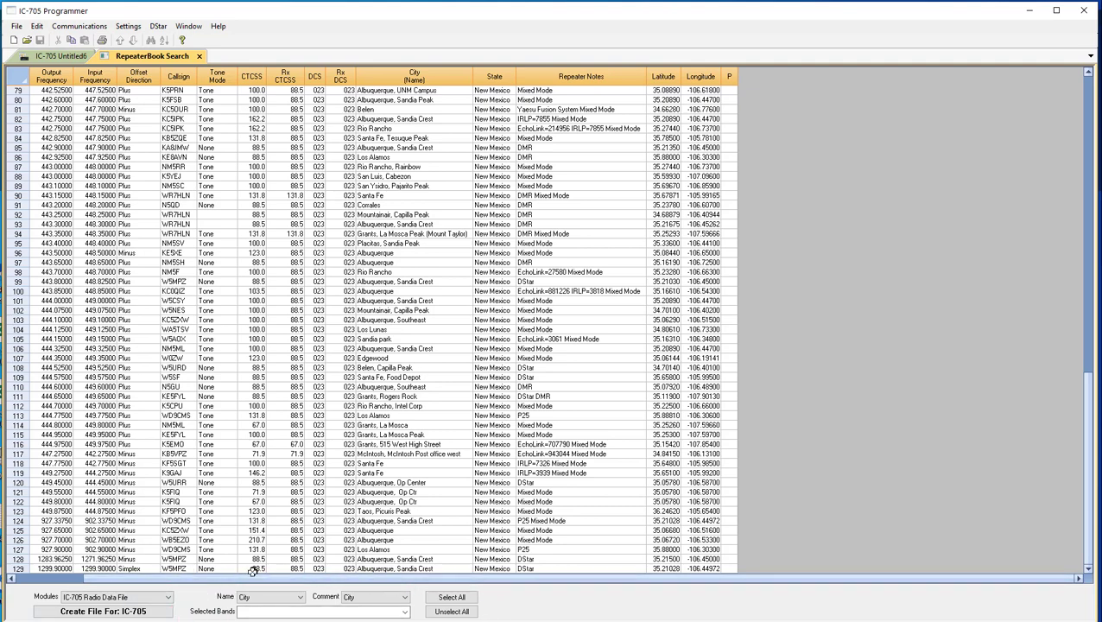
left_click(250, 599)
left_click(404, 611)
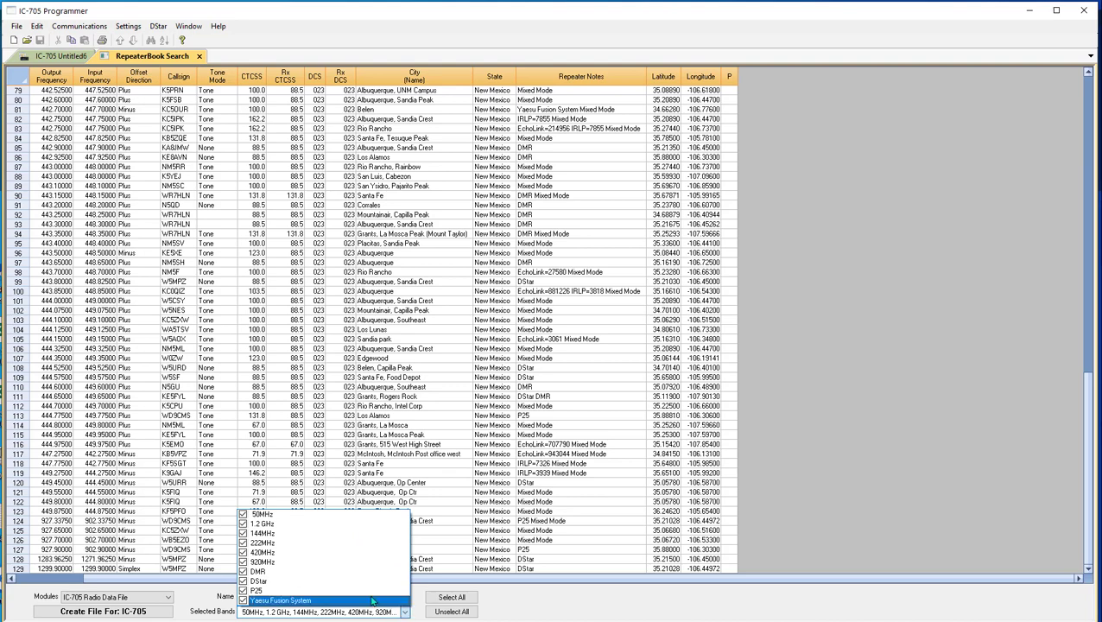
left_click(242, 600)
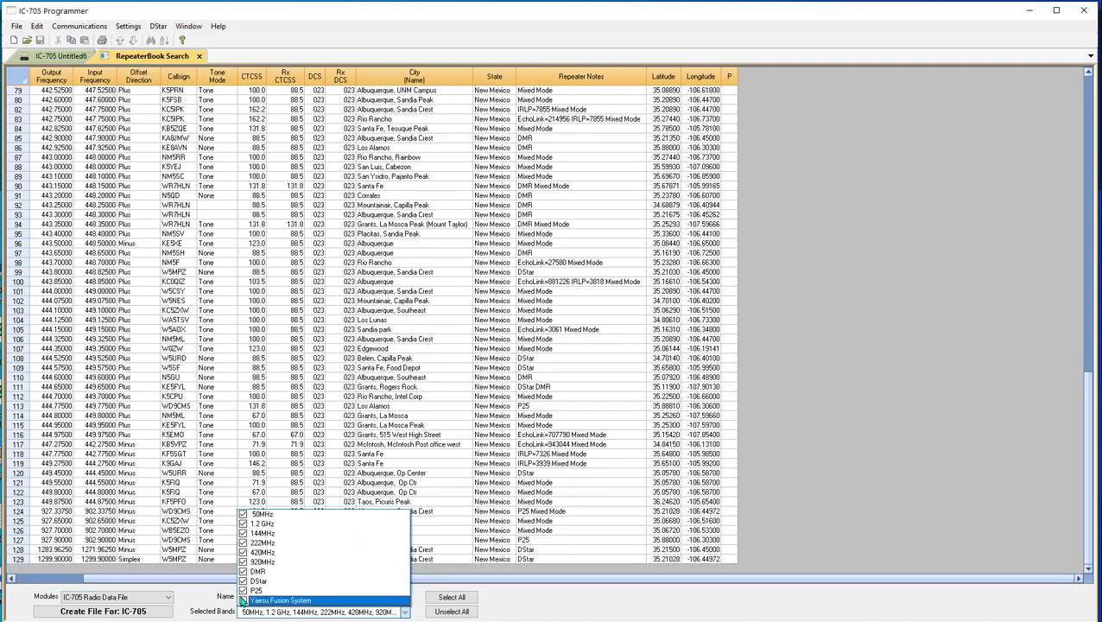
left_click(242, 591)
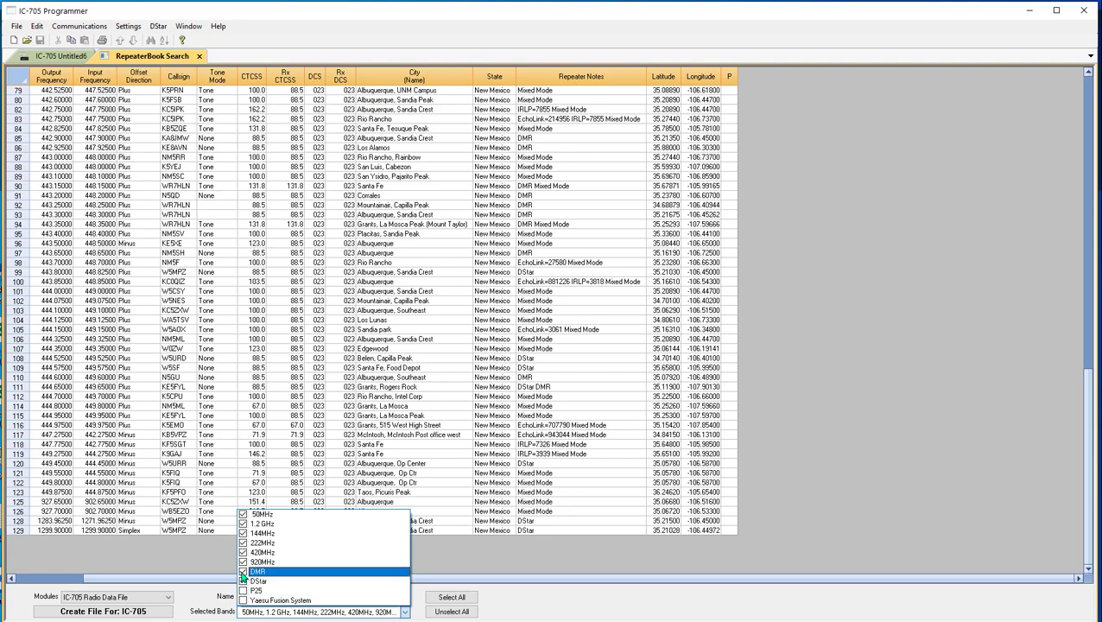
left_click(243, 572)
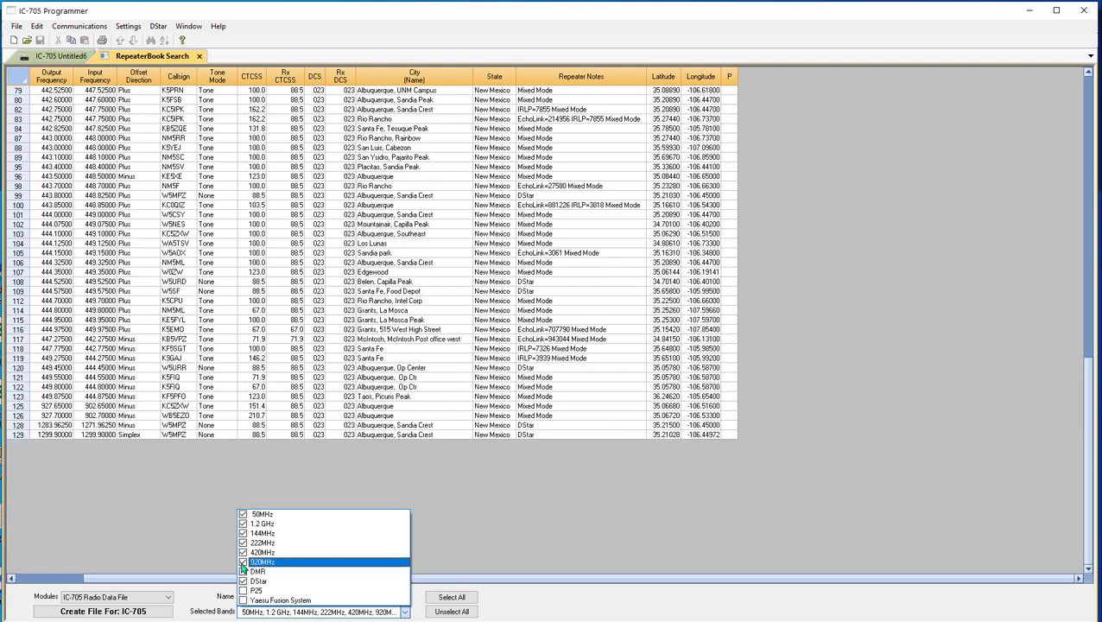
left_click(243, 562)
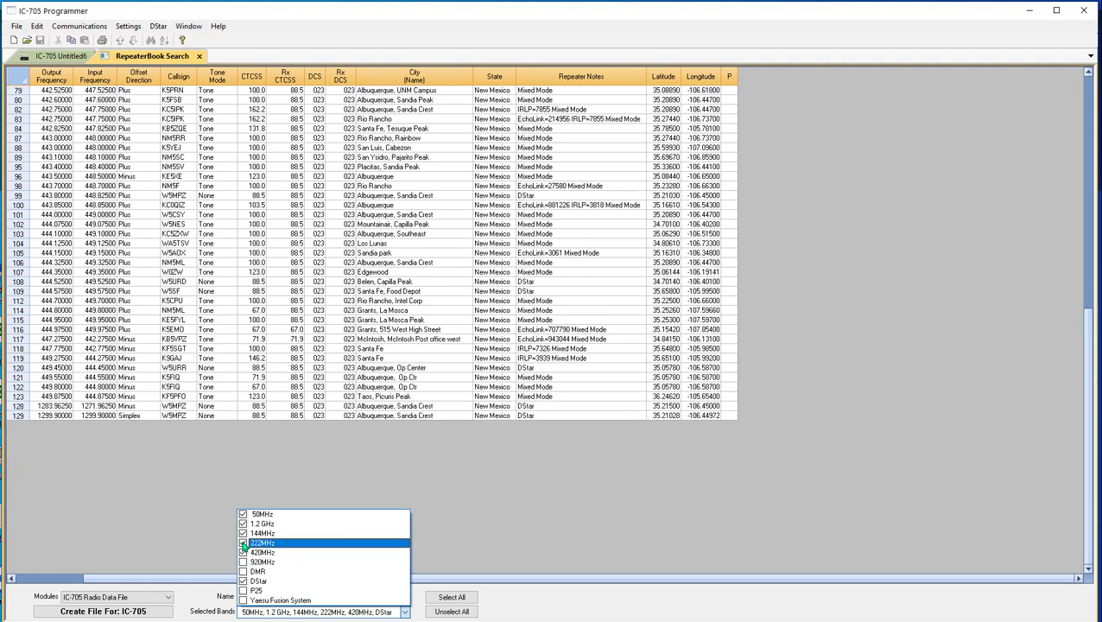
left_click(243, 523)
left_click(536, 605)
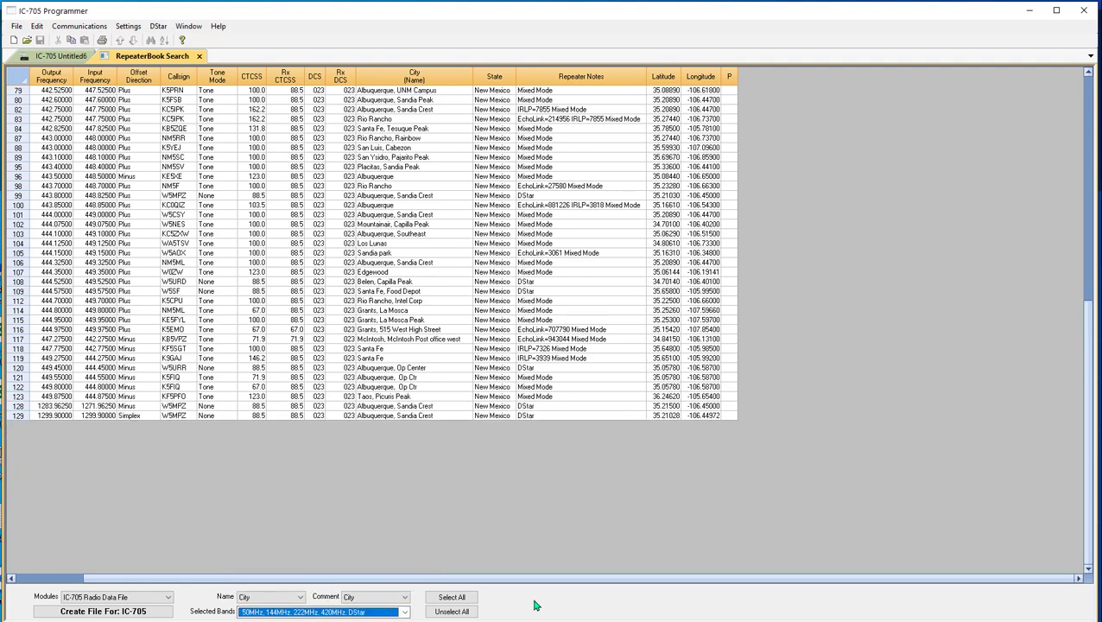
Create an IC-705 radio data file from the filtered repeaters and look through its memory channels.
left_click(127, 610)
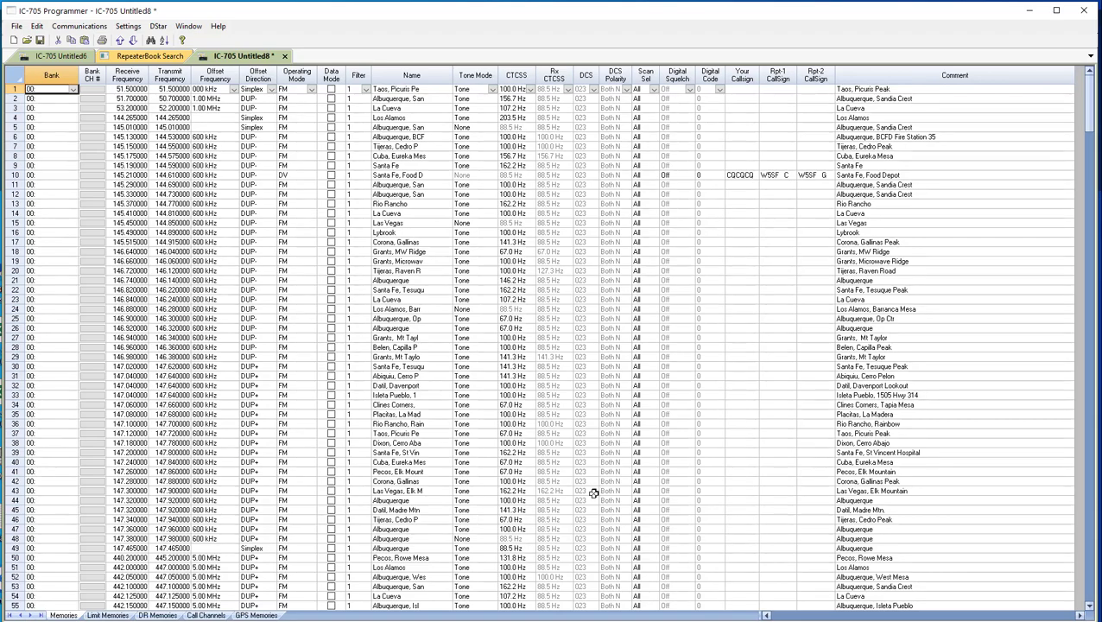
scroll(278, 302, "down", 10)
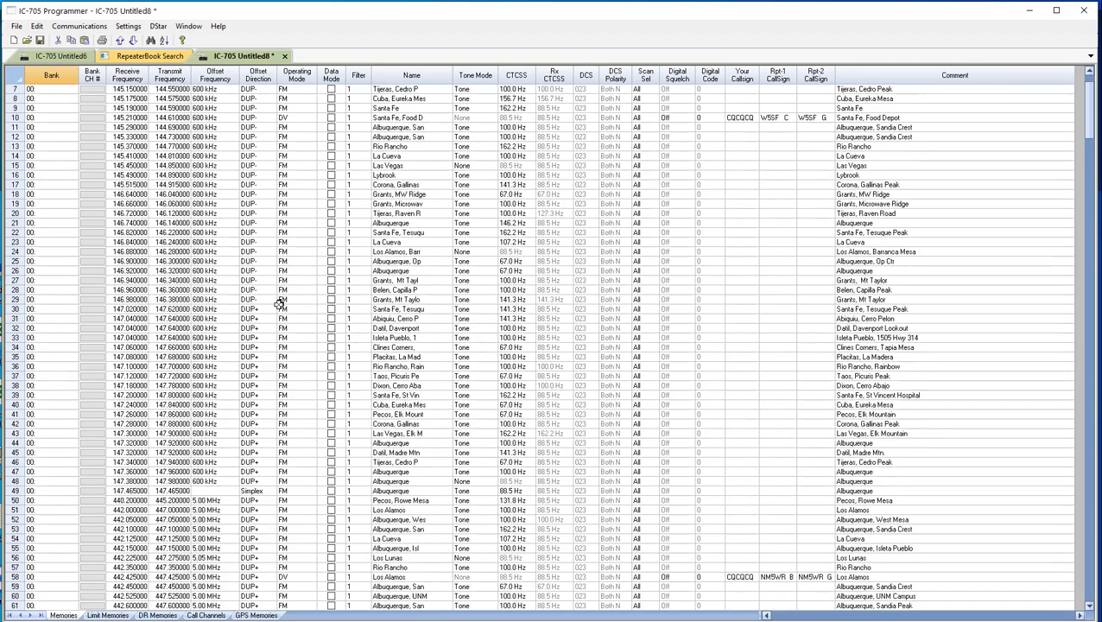
scroll(279, 302, "down", 4)
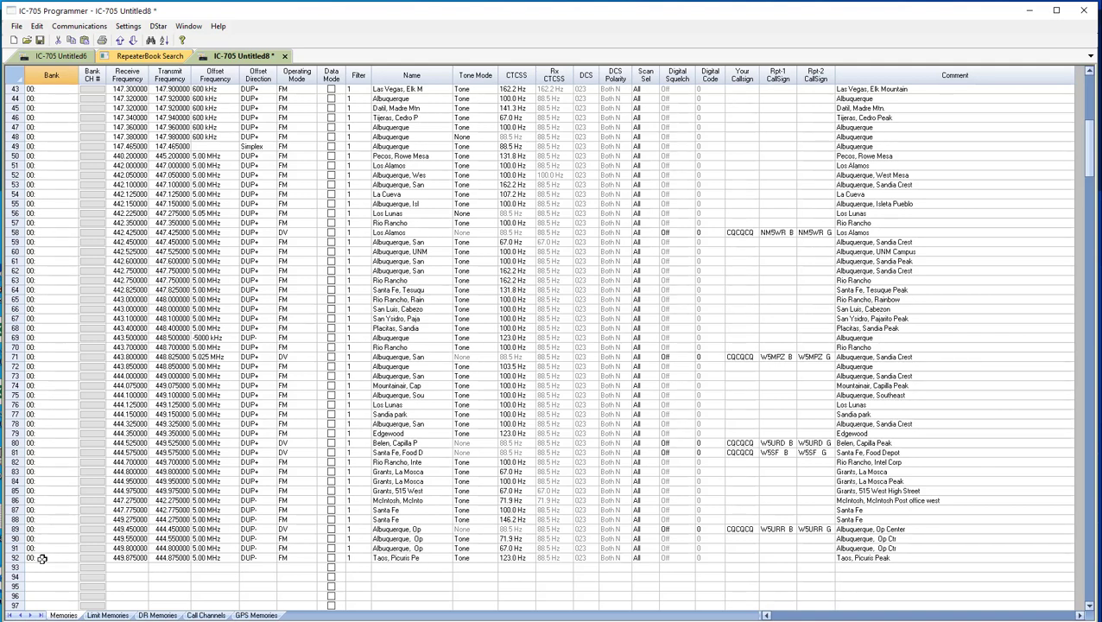
key("ctrl+Home")
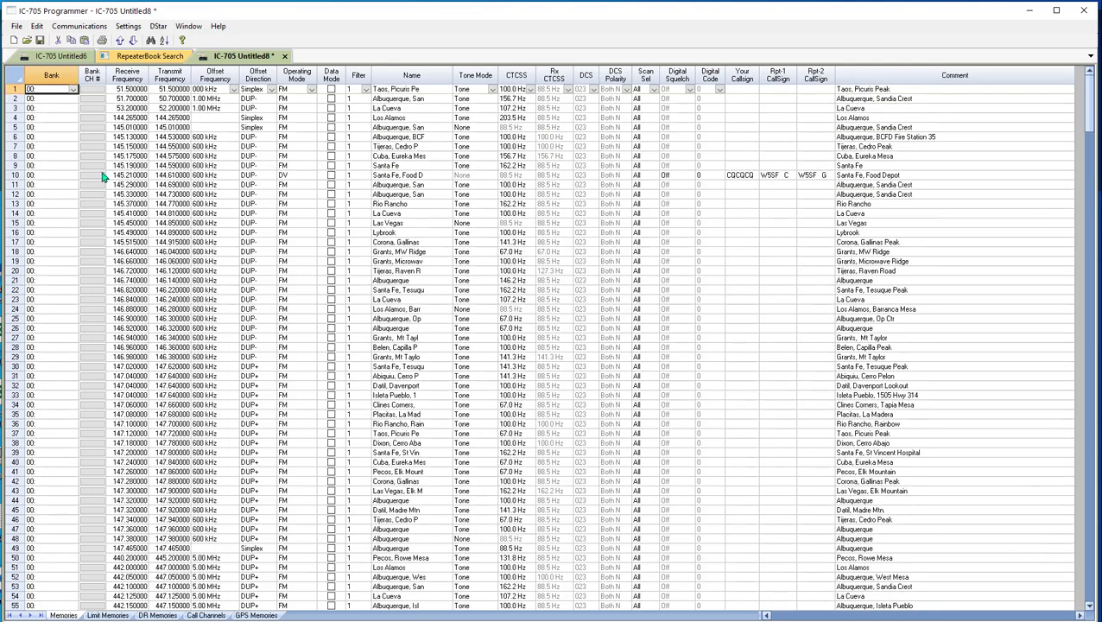
Name memory channel bank 0 "Home Channels" in the bank names and linking settings.
left_click(126, 30)
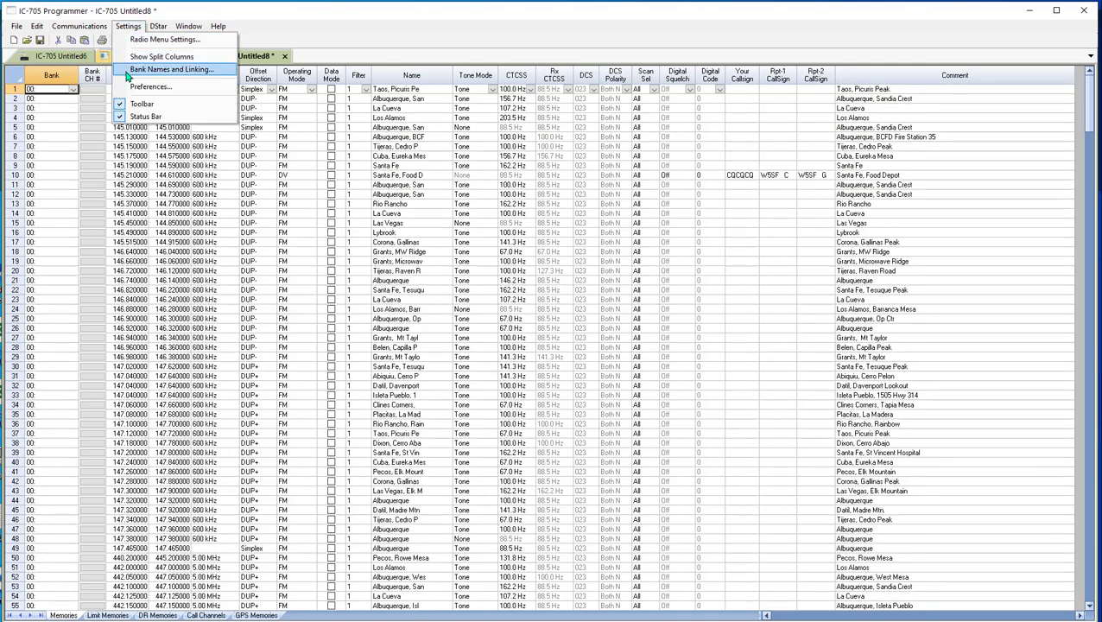
left_click(202, 71)
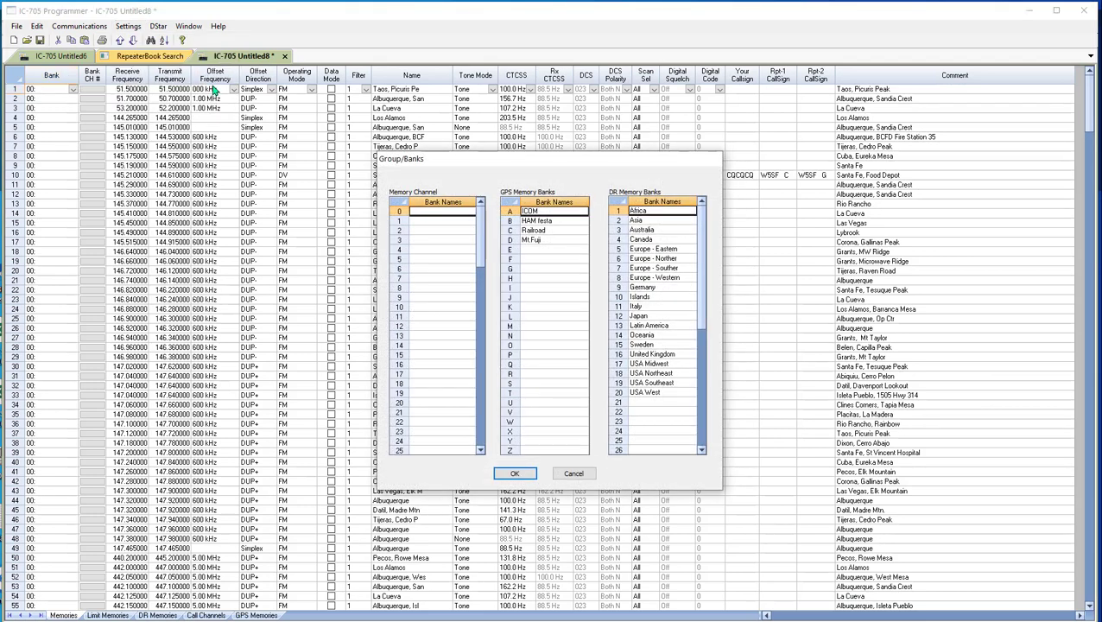
left_click(449, 211)
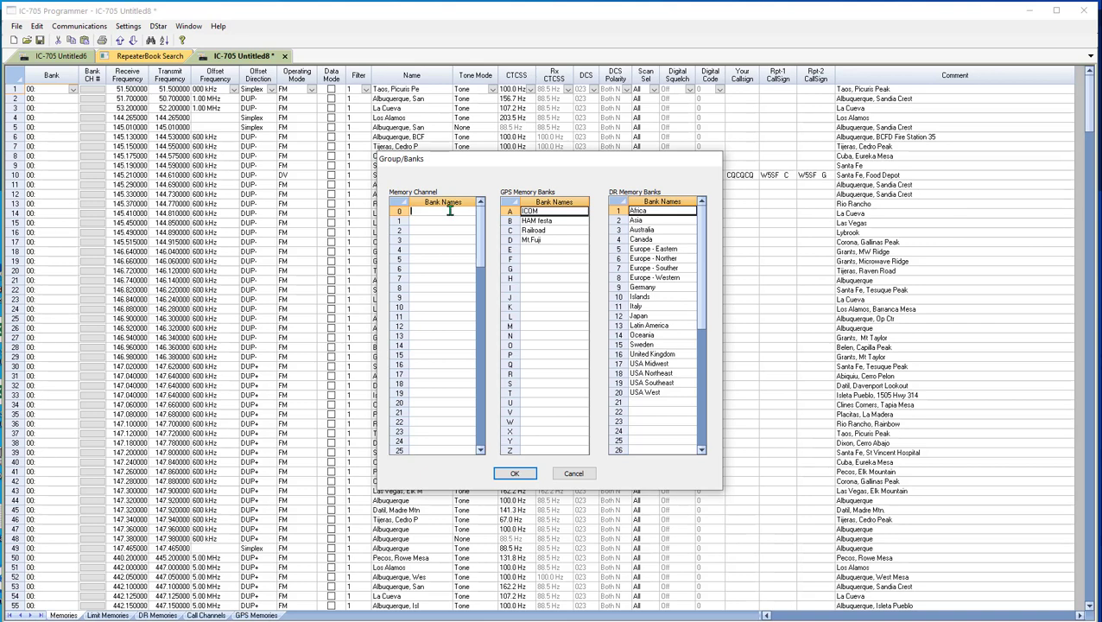
type("Home Channels")
left_click(518, 474)
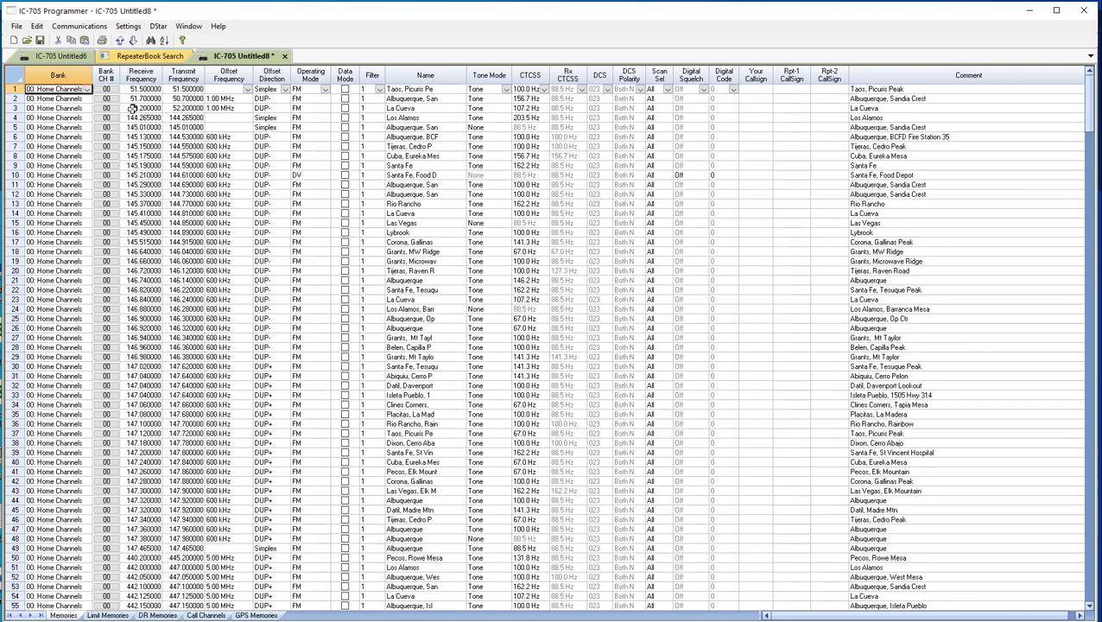
Save the new radio data file under the name HomeChannels.
left_click(16, 28)
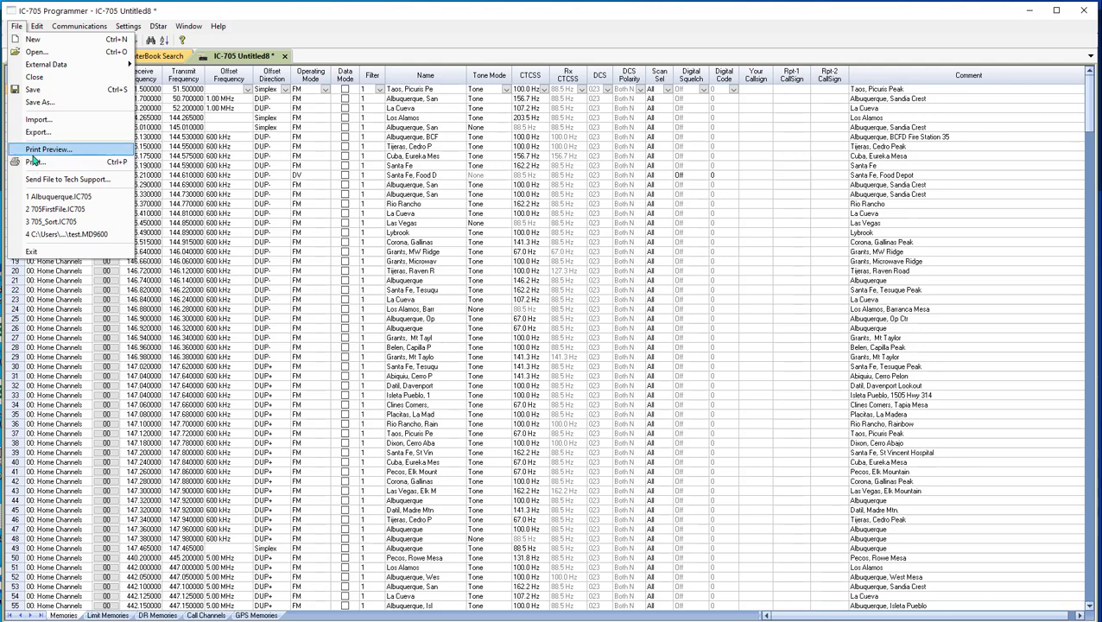
left_click(37, 103)
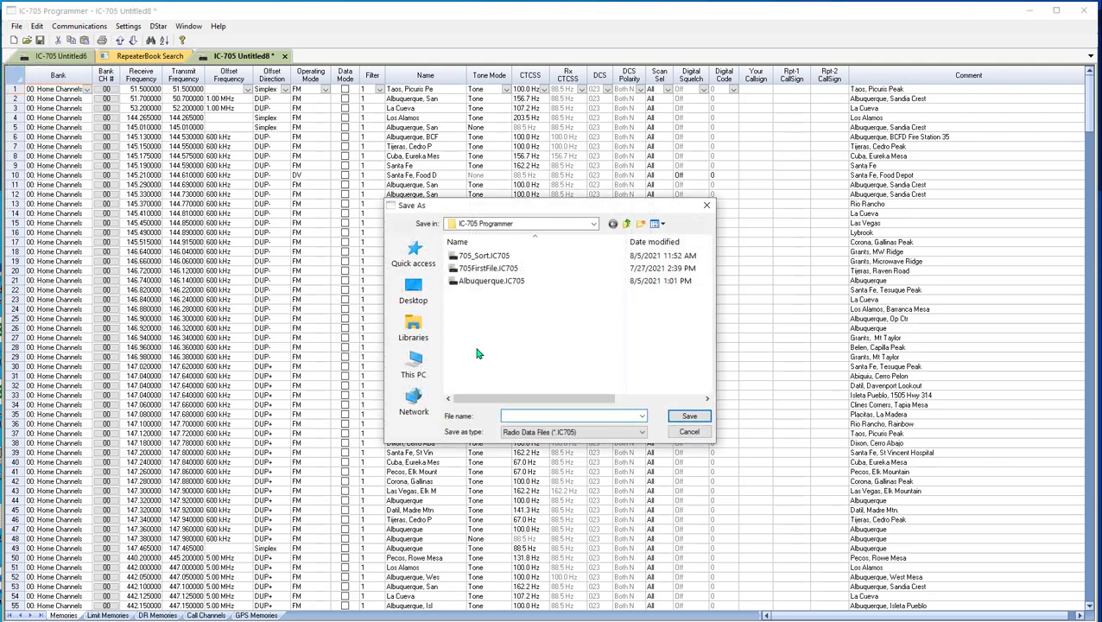
type("HomeChannels")
key("Return")
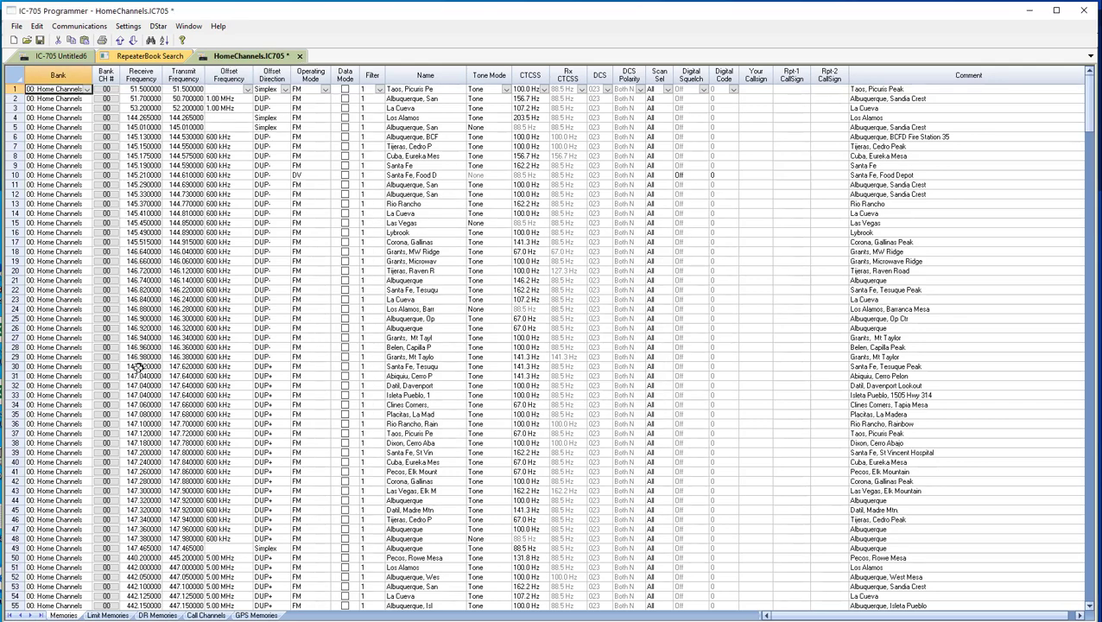
Review the memory channels in the Home Channels bank and save the file again.
scroll(138, 451, "down", 5)
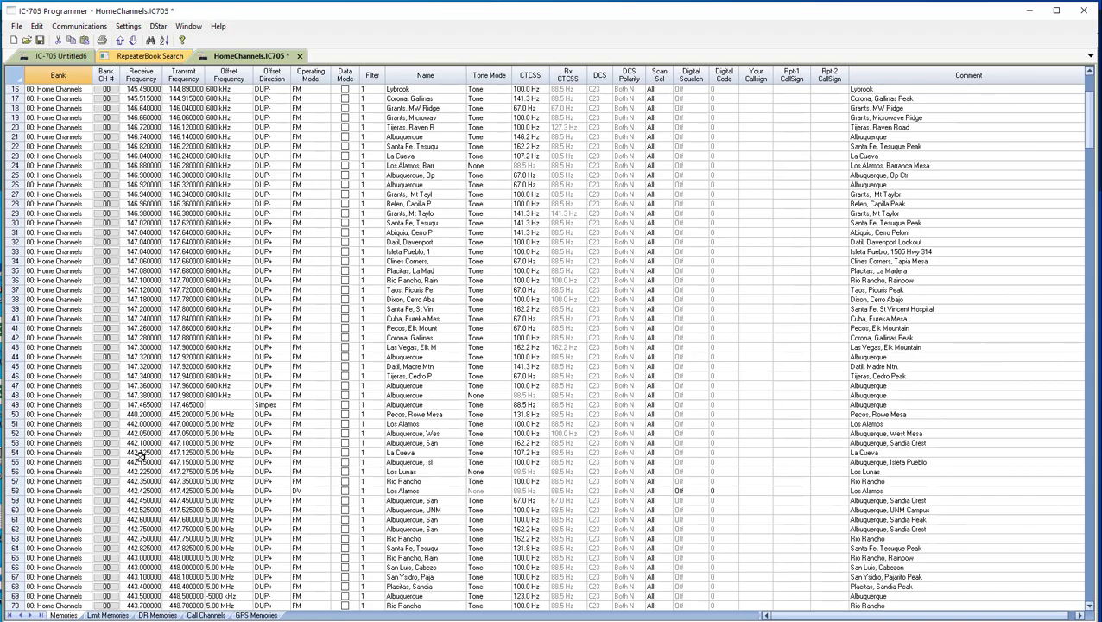
scroll(139, 456, "down", 12)
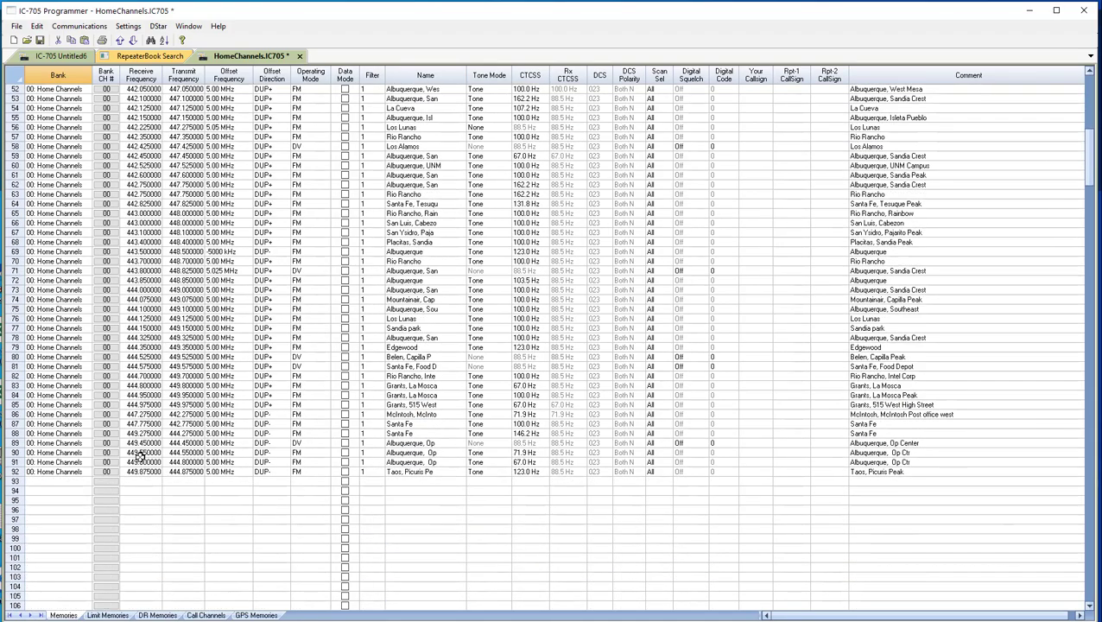
scroll(138, 455, "up", 16)
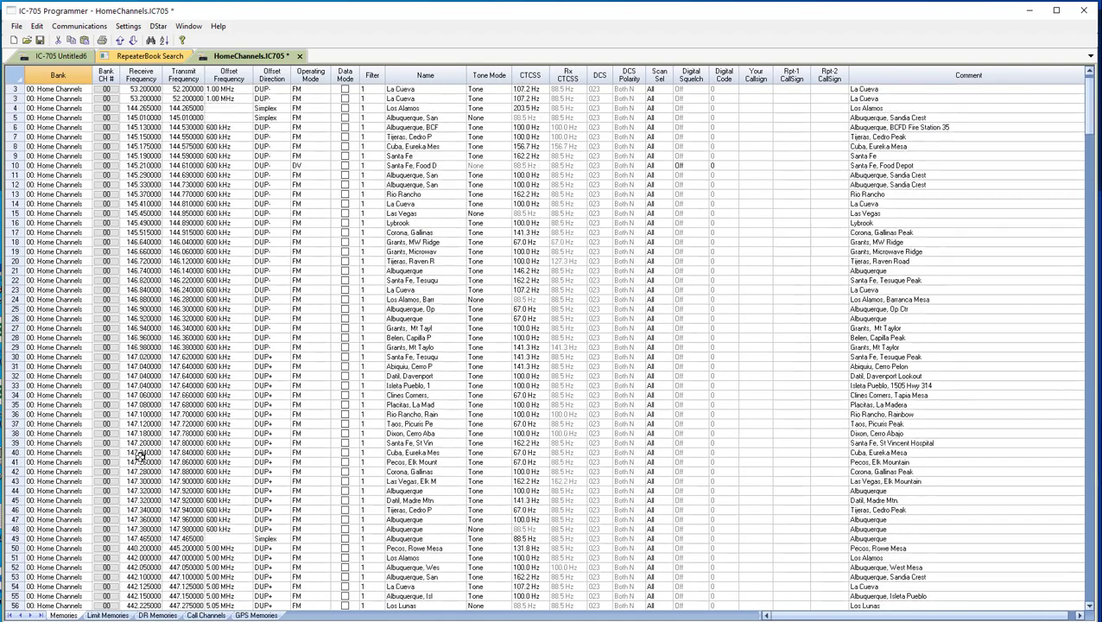
scroll(139, 455, "up", 2)
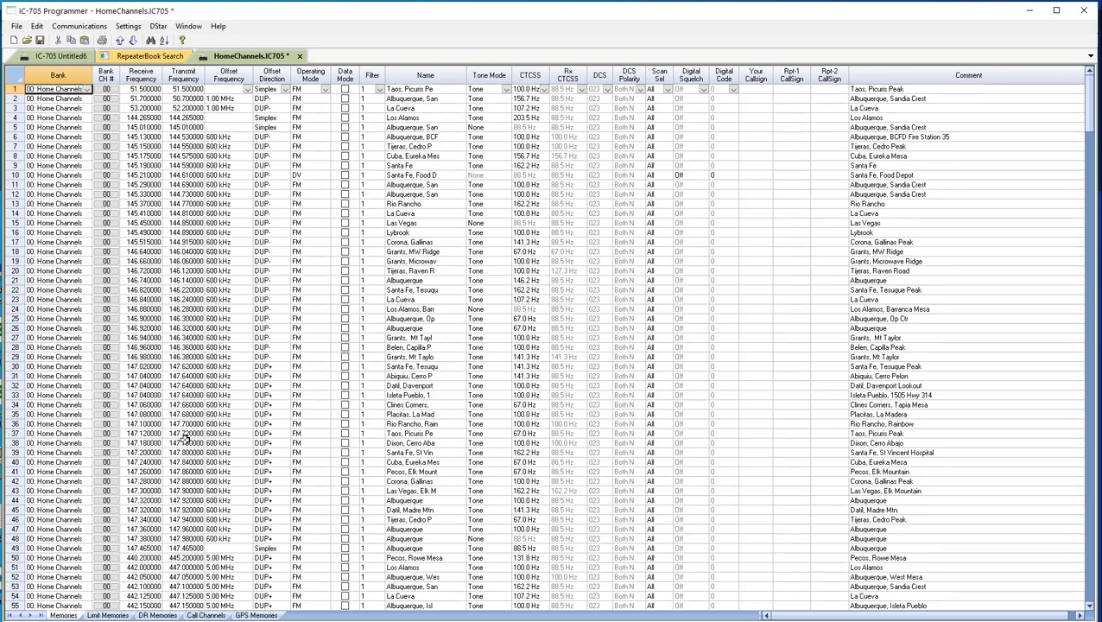
key("ctrl+s")
Apply the listed channel order to bank 00: Home Channels so its channels get sequential numbers, and check the numbering.
double_click(104, 91)
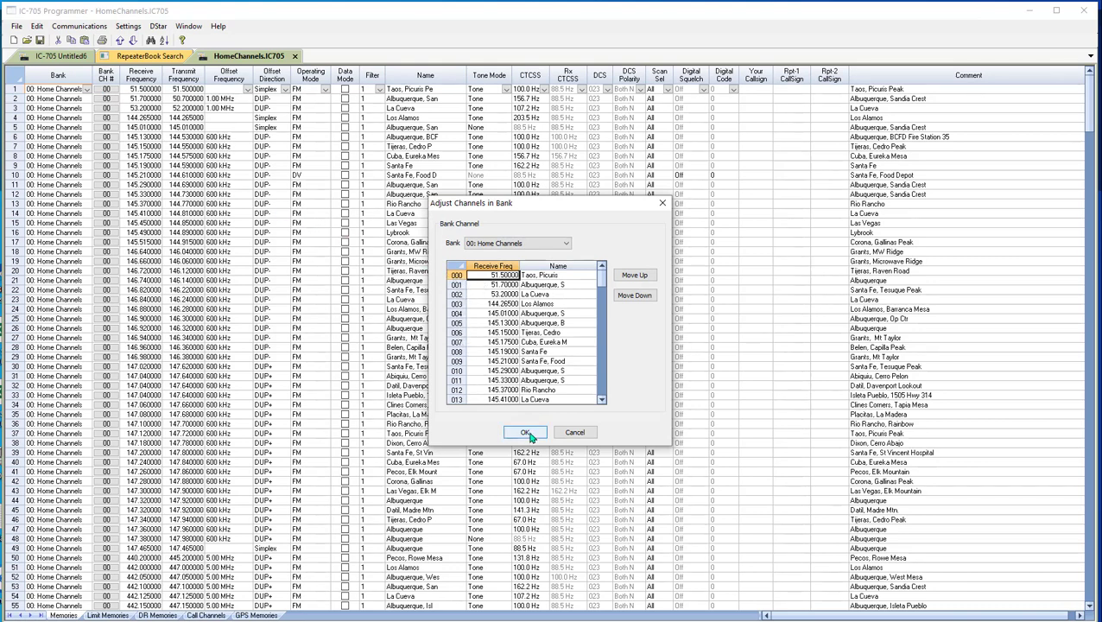
left_click(527, 432)
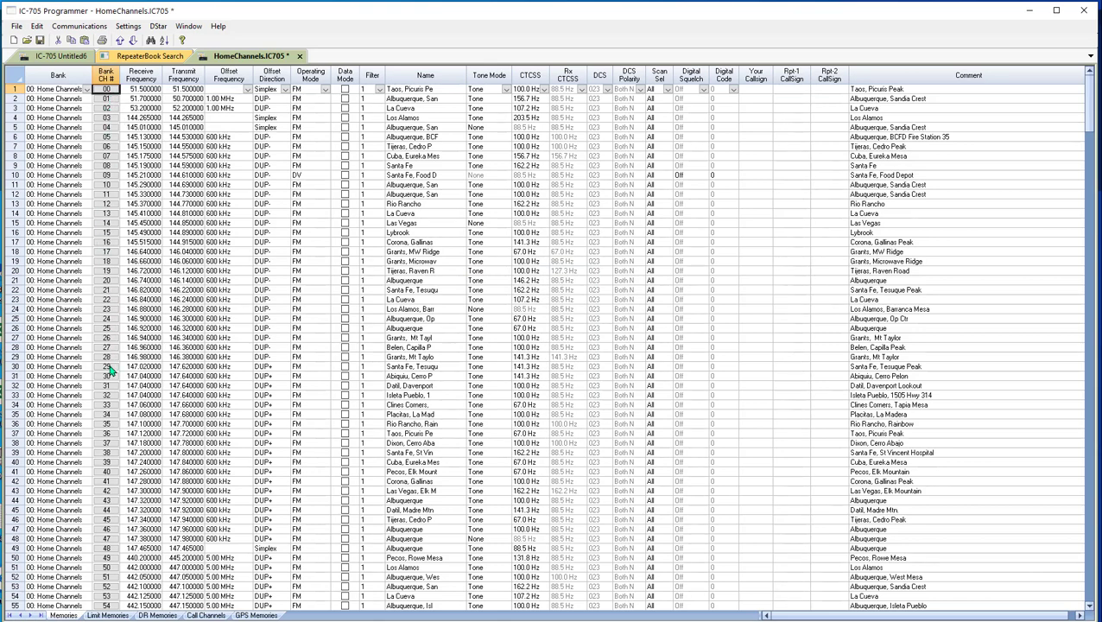
scroll(105, 594, "down", 8)
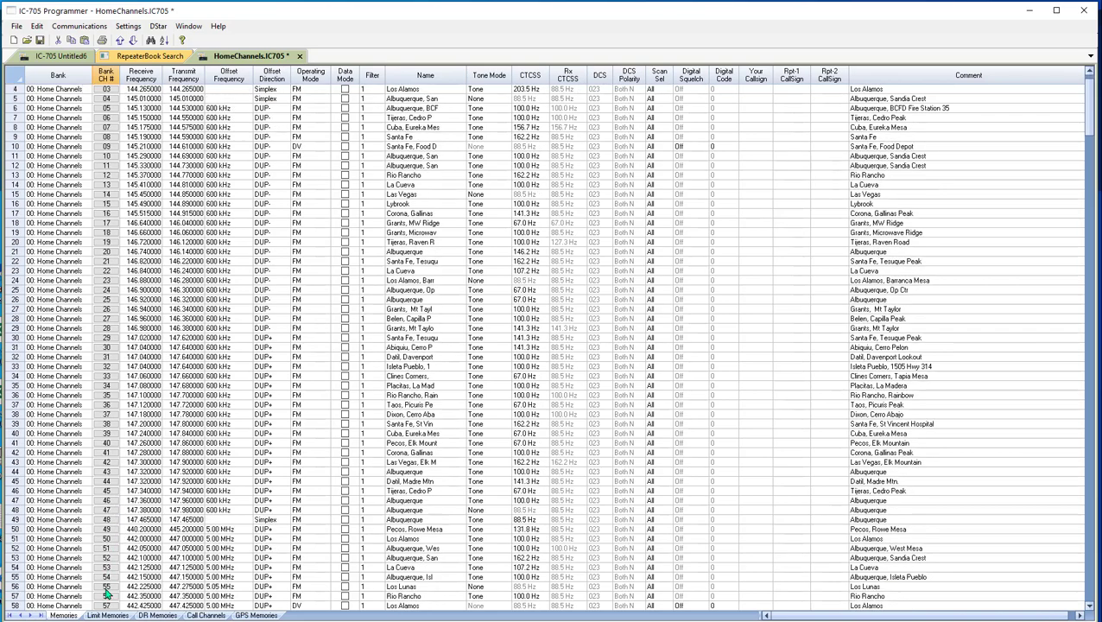
scroll(105, 594, "up", 8)
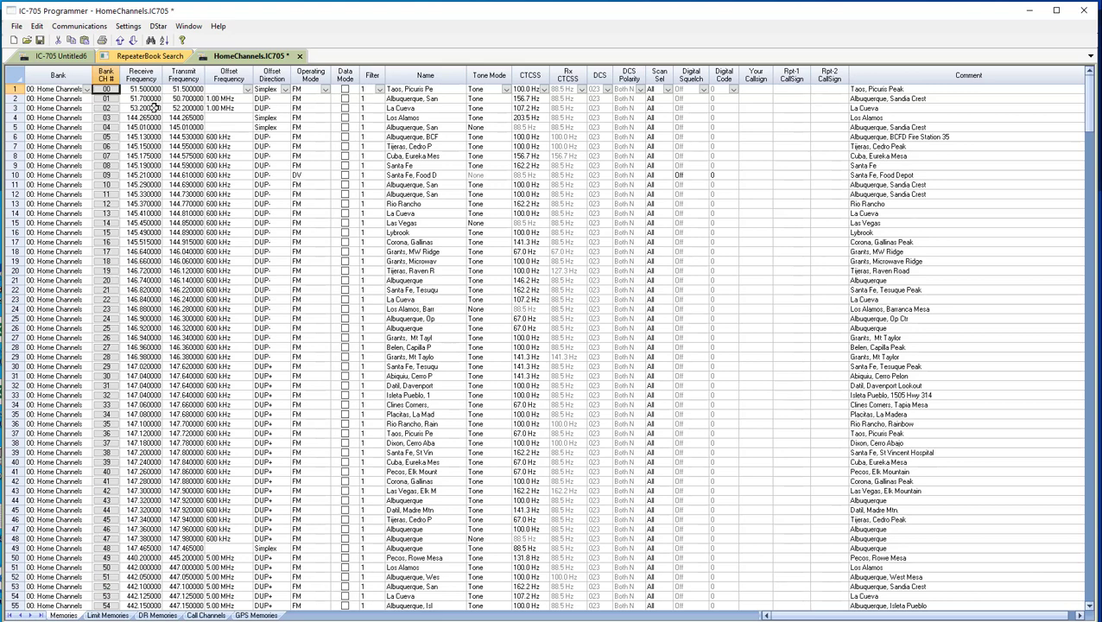
Sort all memory channels by the Comment column in ascending order, and save the file.
left_click(37, 27)
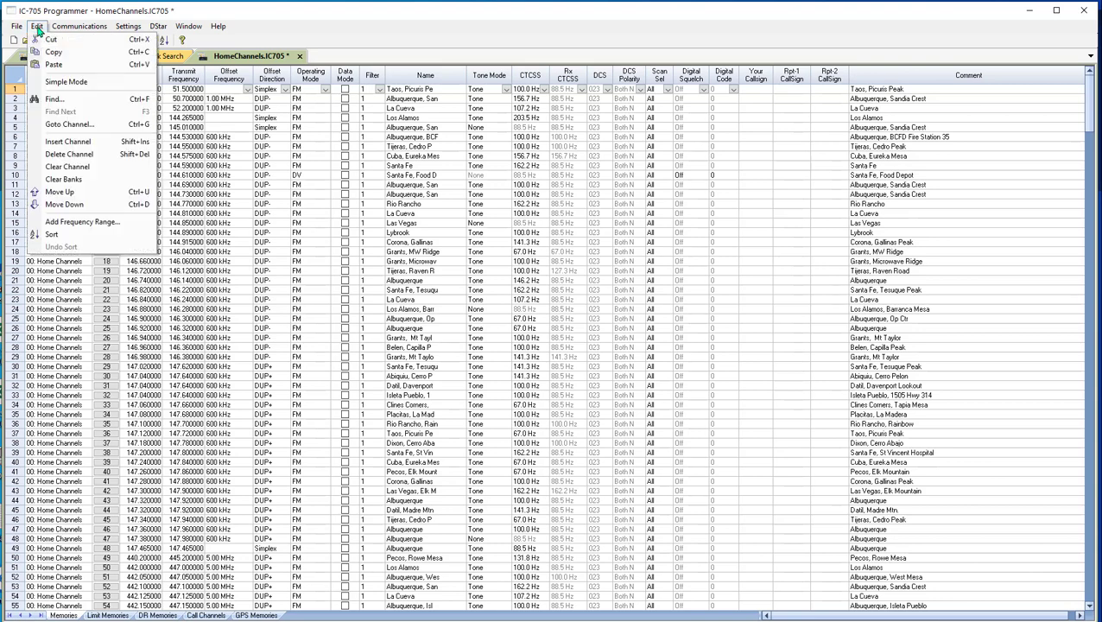
left_click(54, 235)
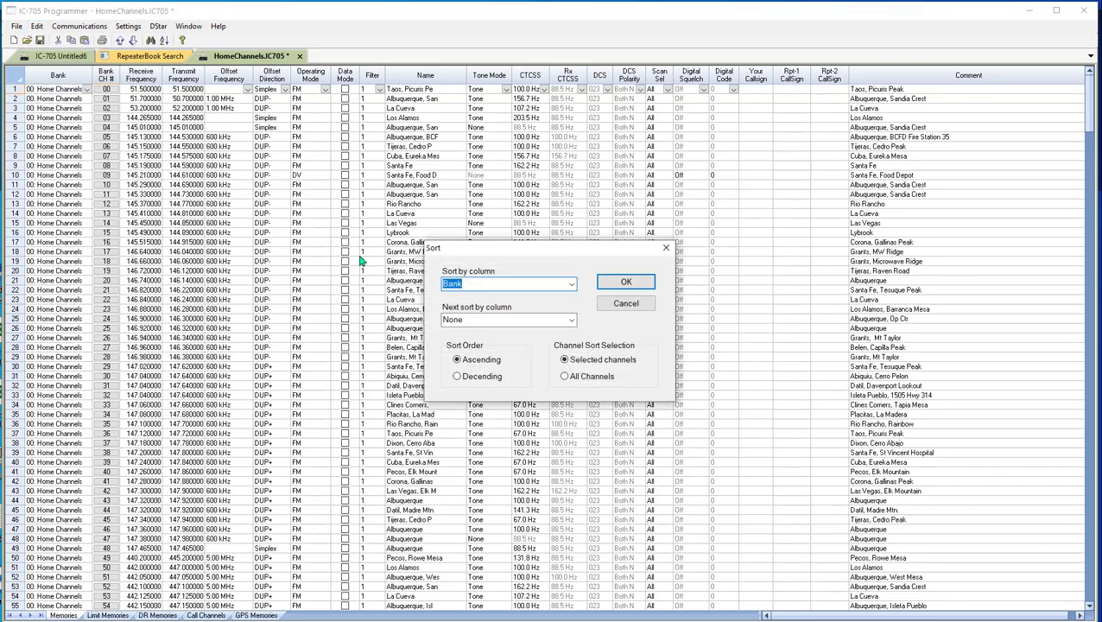
left_click(572, 288)
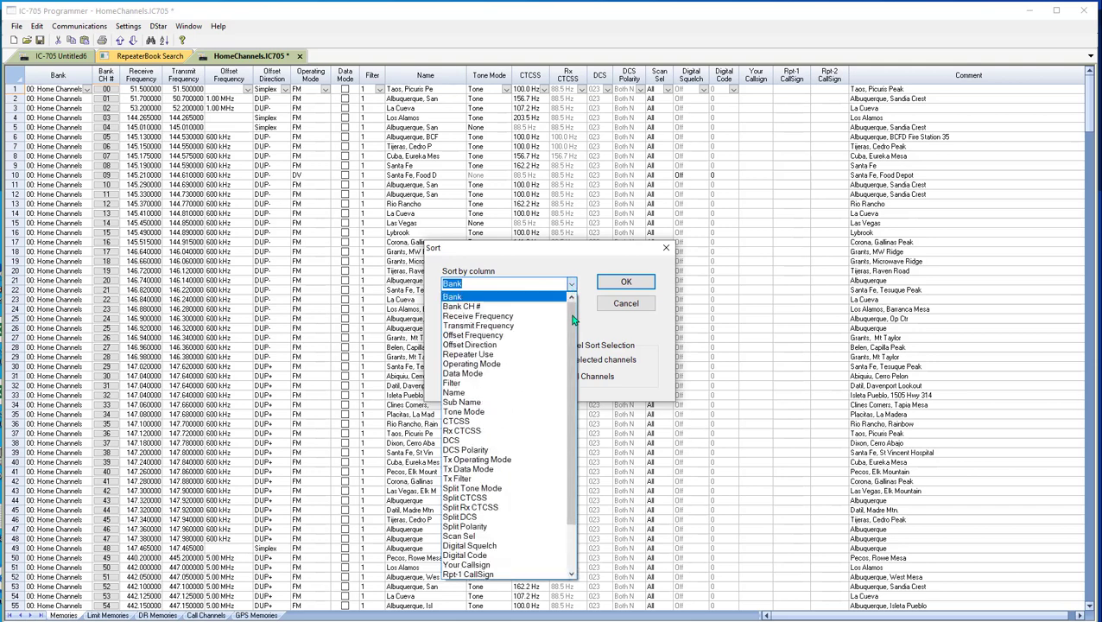
scroll(550, 463, "down", 7)
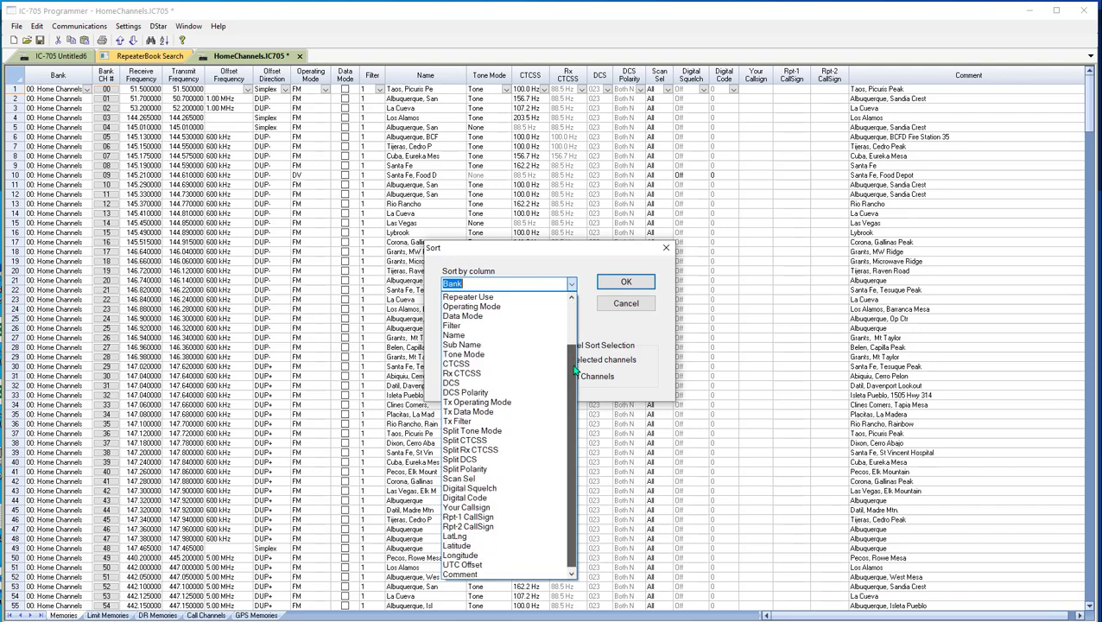
left_click(473, 573)
left_click(564, 376)
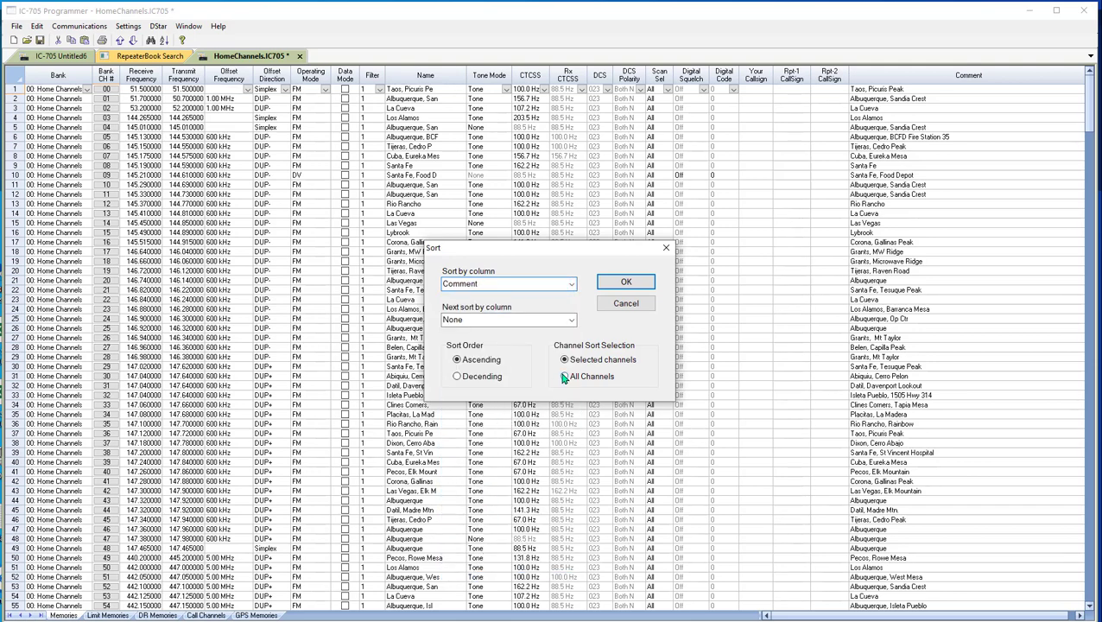
left_click(626, 282)
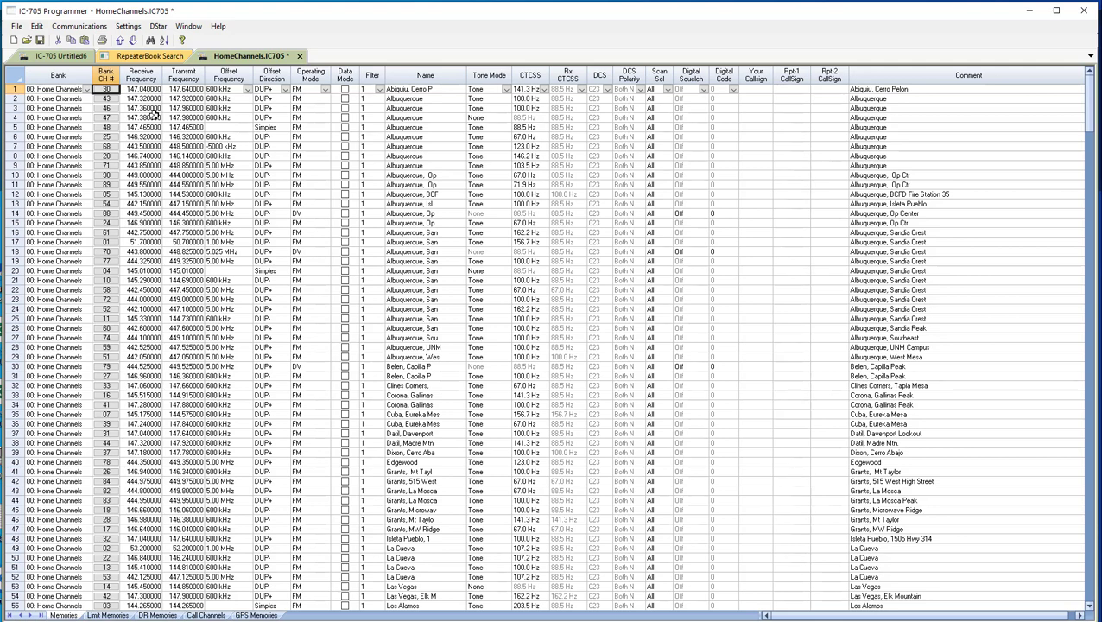
left_click(40, 43)
Reorder the channels in bank 00: Home Channels alphabetically by name, apply the order, and check the bank channel numbers in the memory list.
double_click(105, 90)
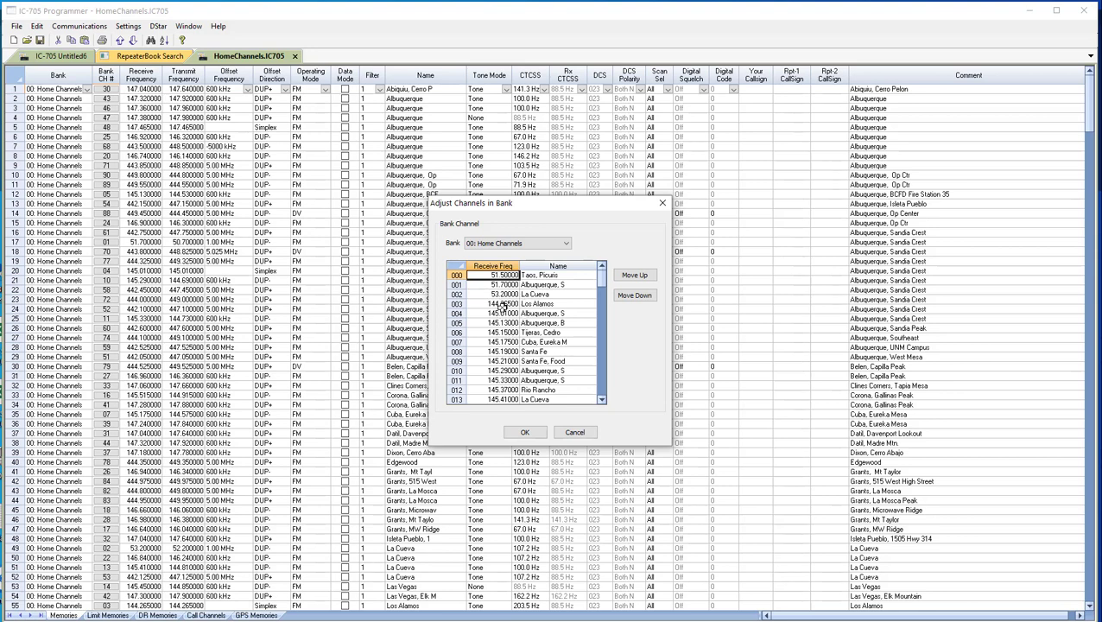
left_click(498, 304)
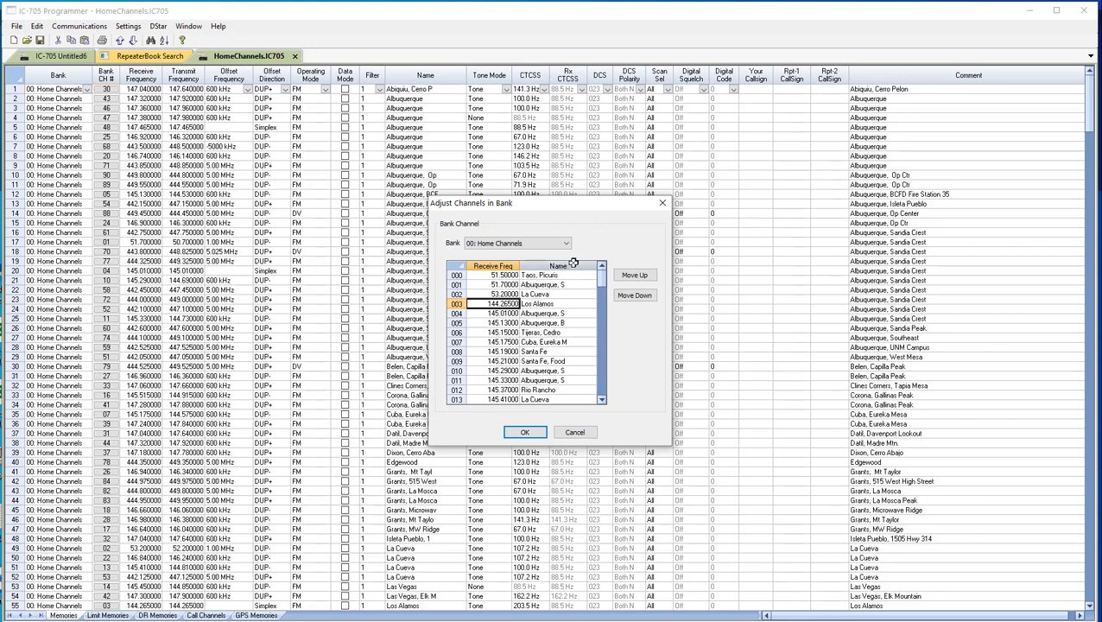
left_click(572, 262)
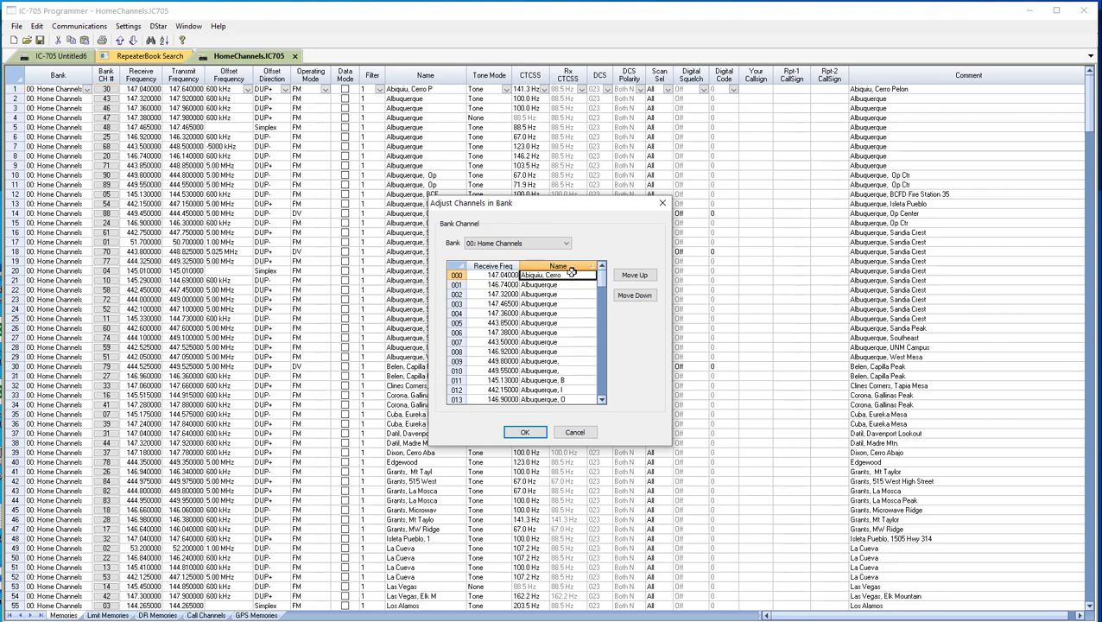
scroll(555, 361, "down", 5)
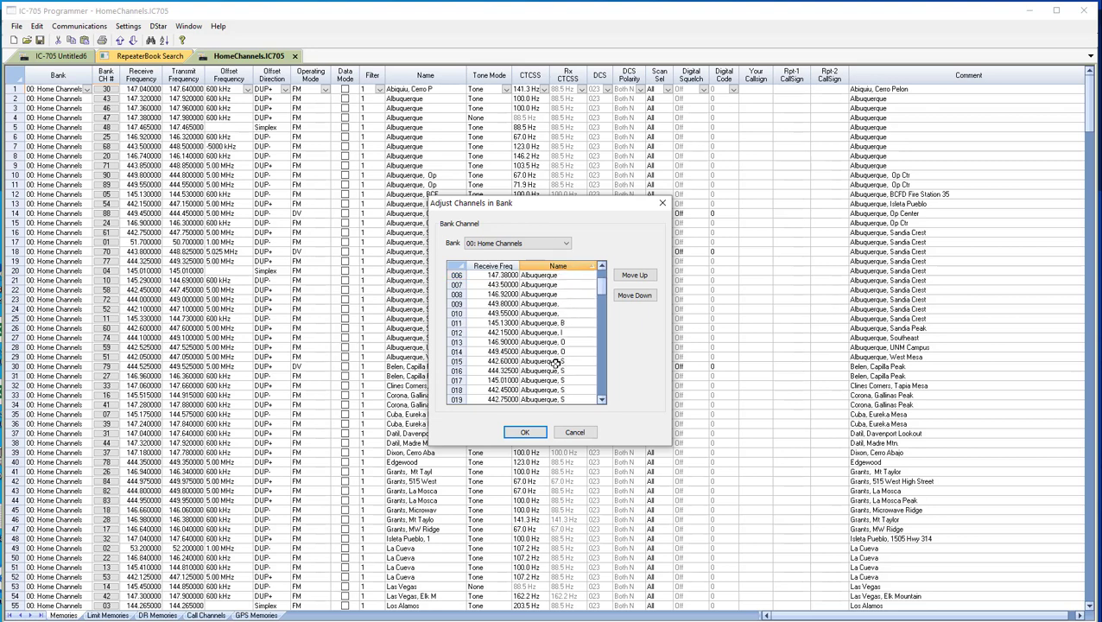
scroll(555, 362, "down", 3)
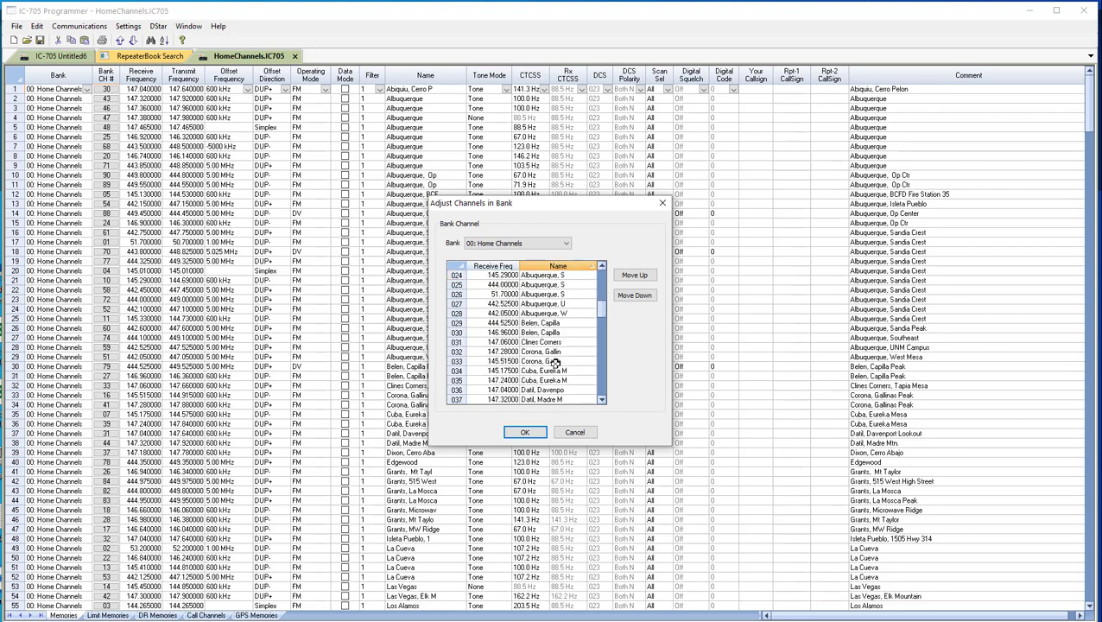
scroll(555, 362, "down", 3)
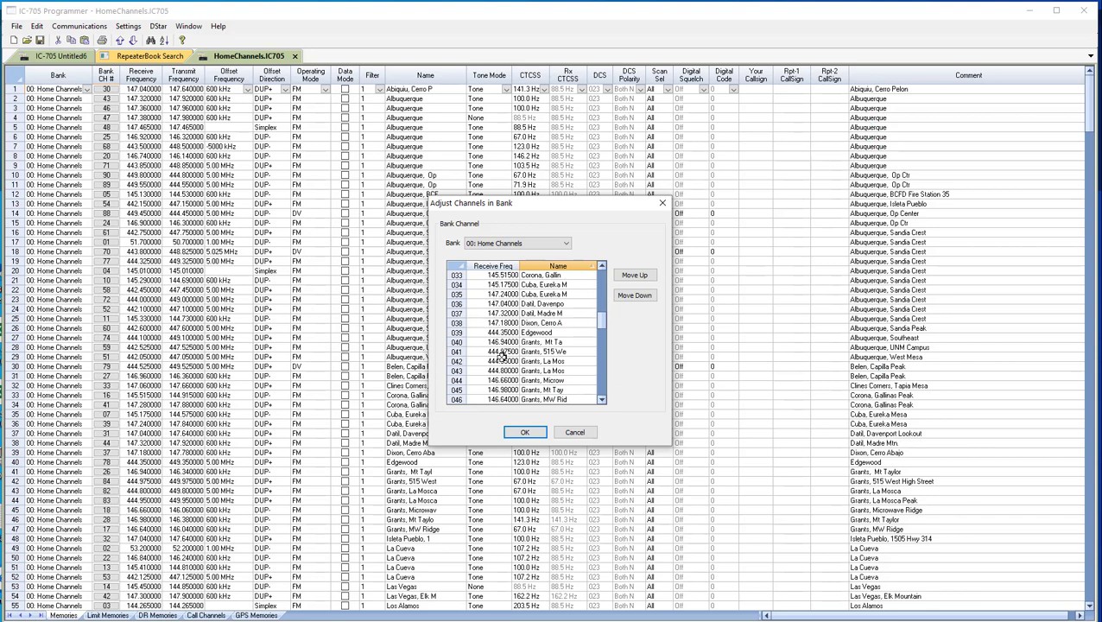
left_click(523, 434)
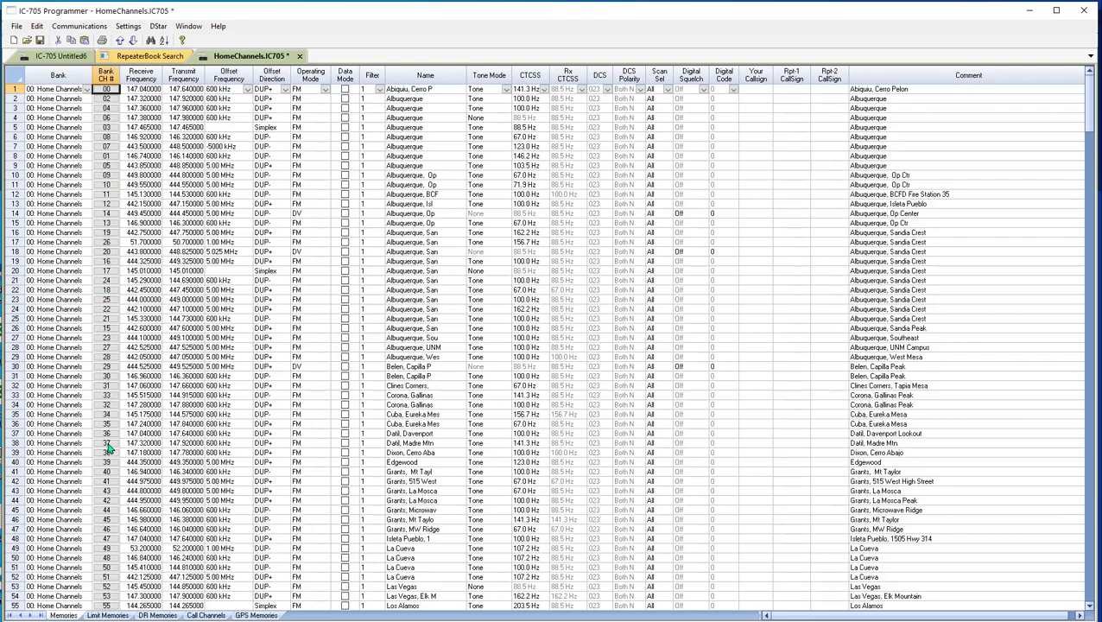
scroll(105, 494, "down", 11)
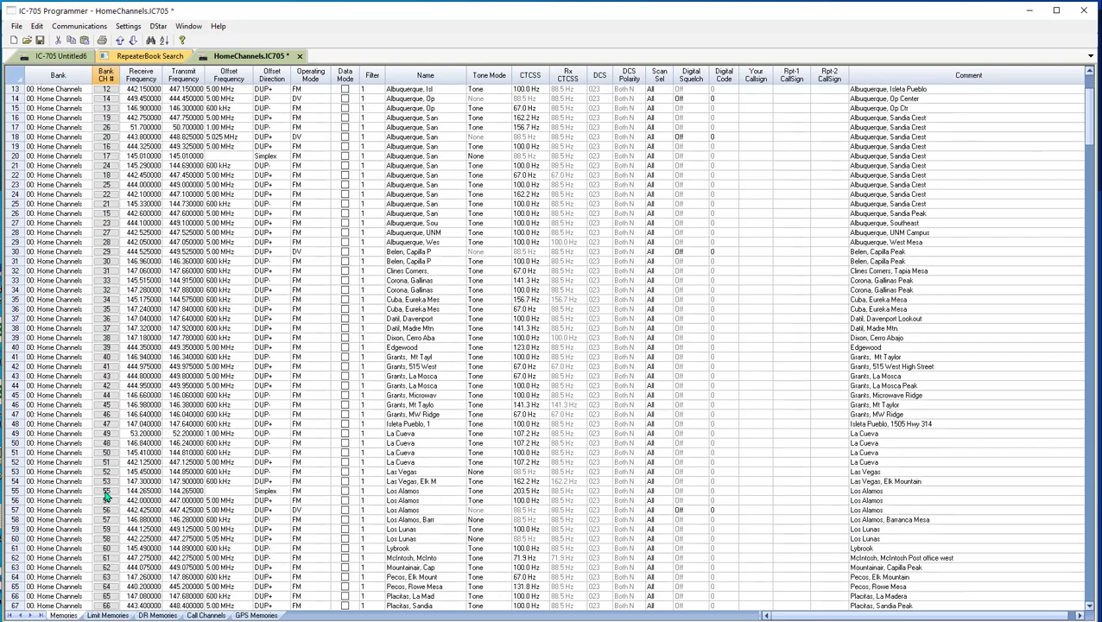
scroll(105, 494, "down", 5)
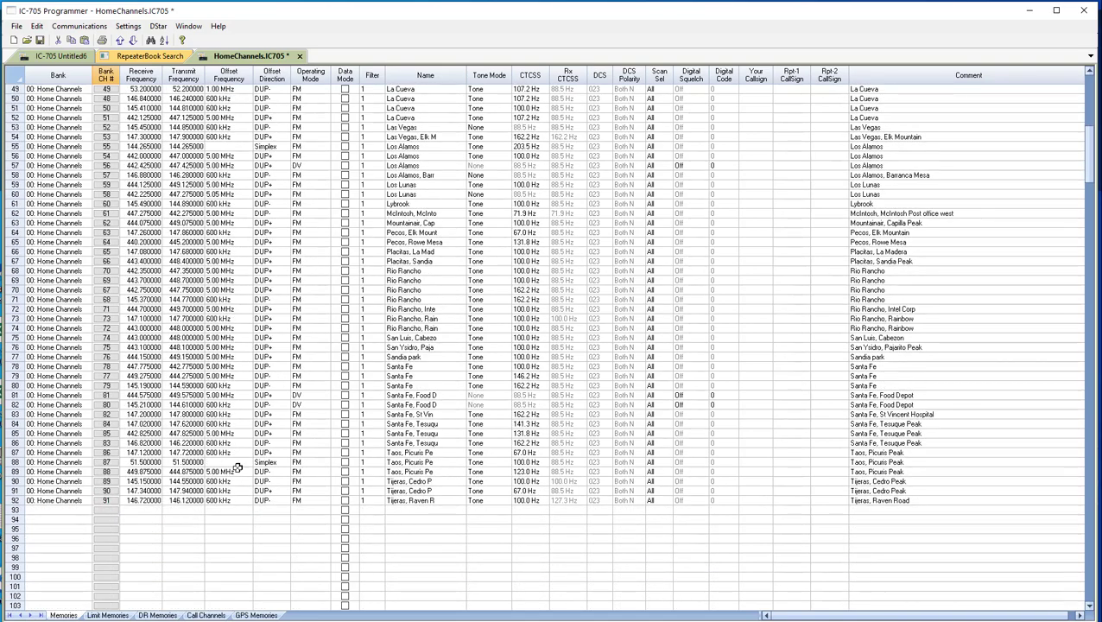
scroll(29, 443, "up", 16)
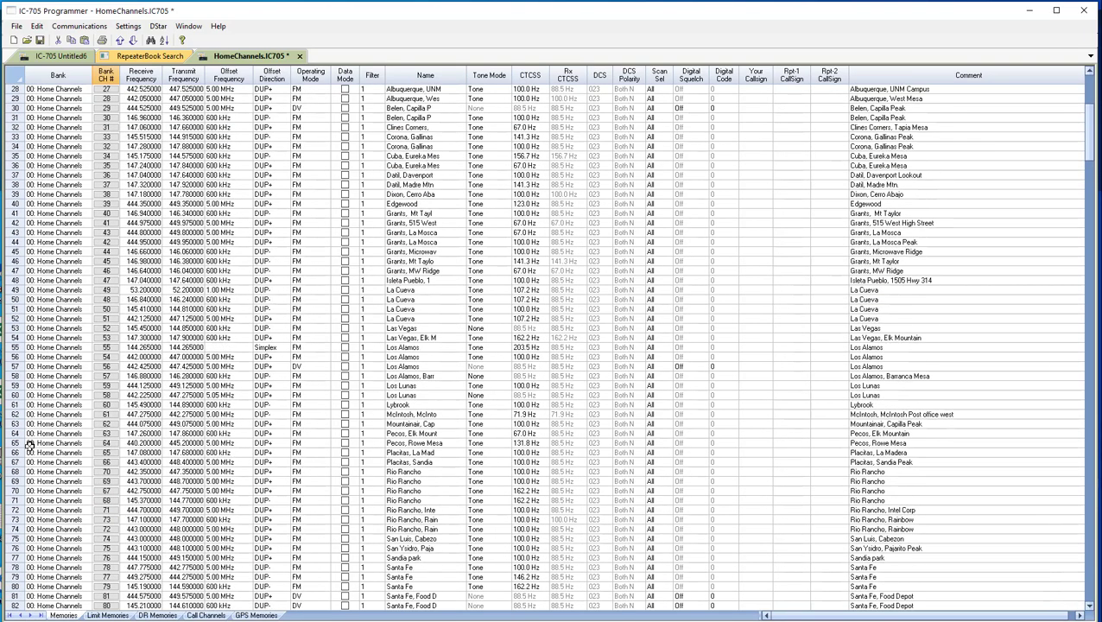